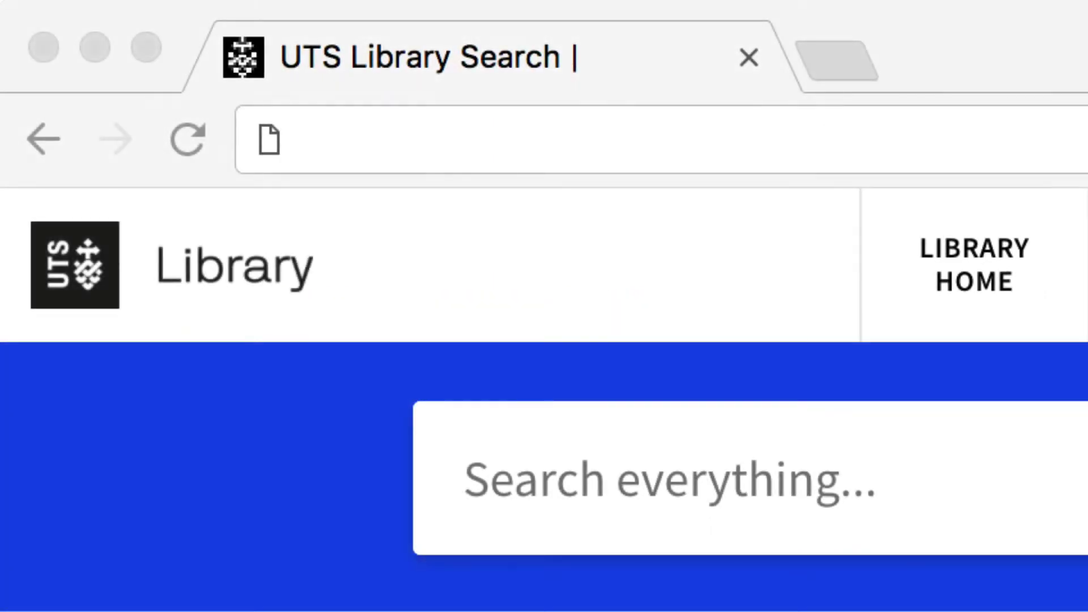
# Step: Go to search.lib.uts.edu.au, open the Embase (Ovid) record and follow its full-text link
pyautogui.write('https://search.lib.uts.edu.a')
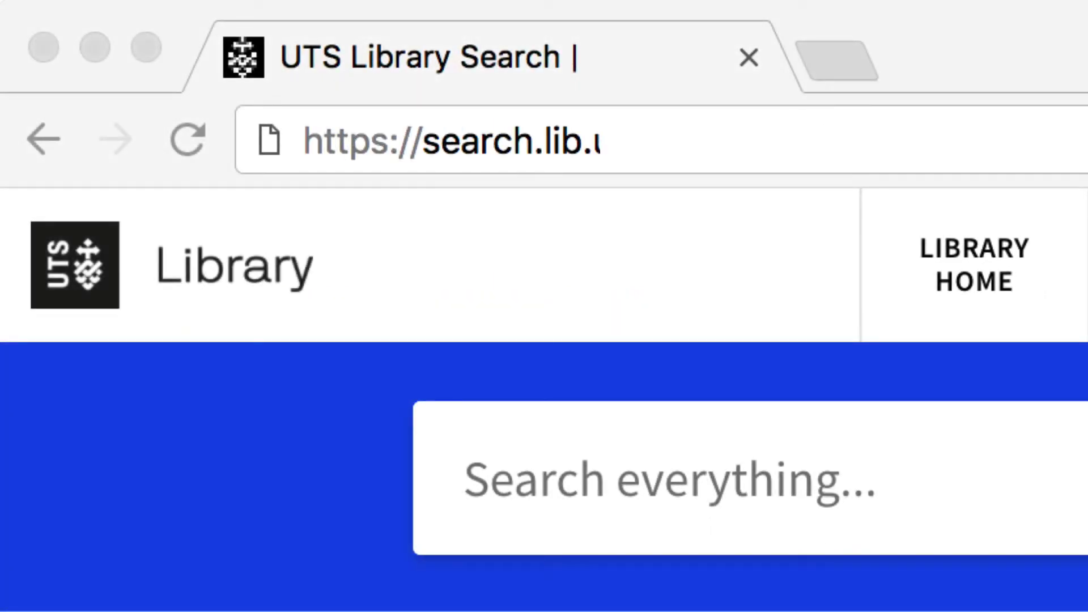
pyautogui.write('u')
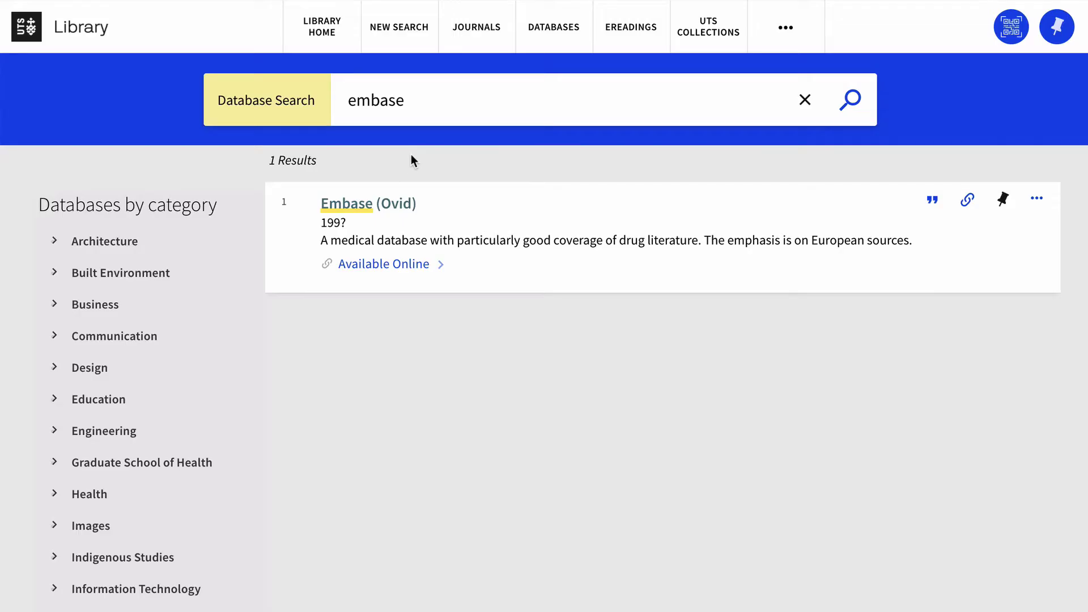
pyautogui.click(409, 203)
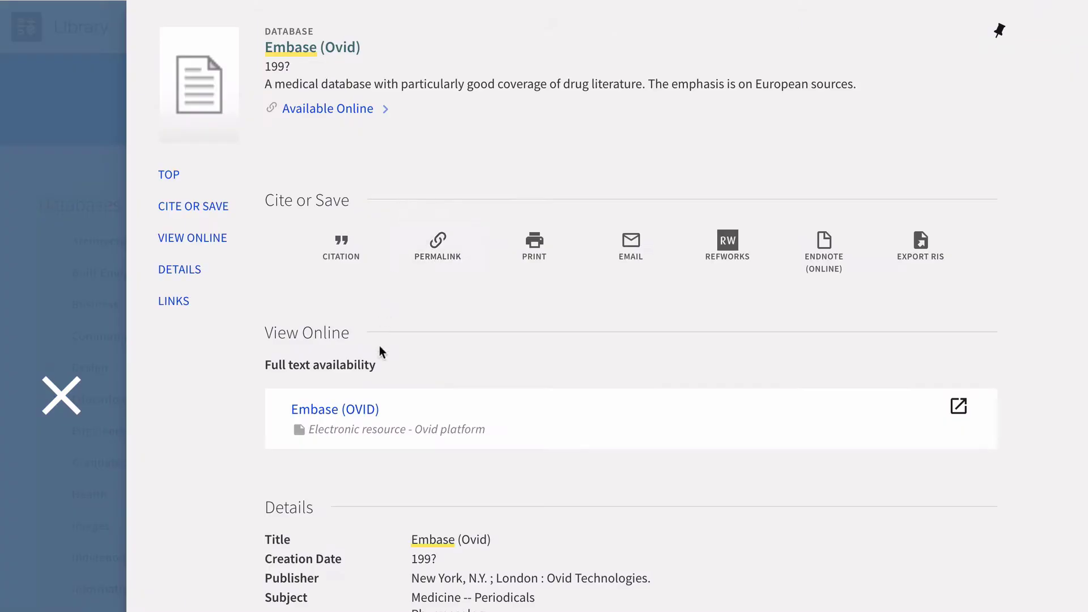
pyautogui.click(371, 409)
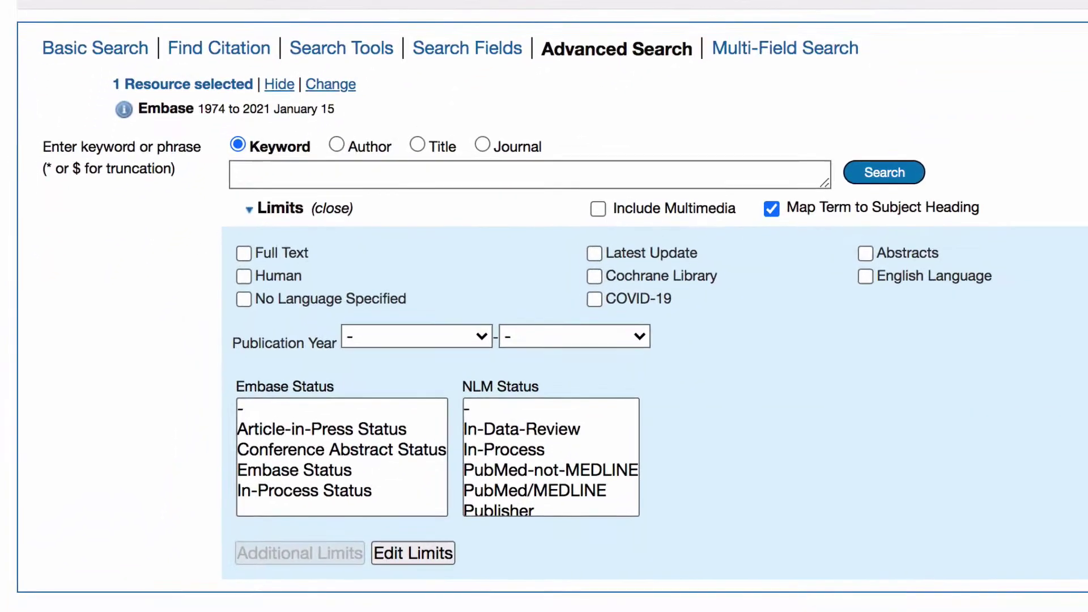
# Step: Run a keyword search for 'palliative care', mapping it to the palliative therapy subject heading
pyautogui.write('Palliative Care')
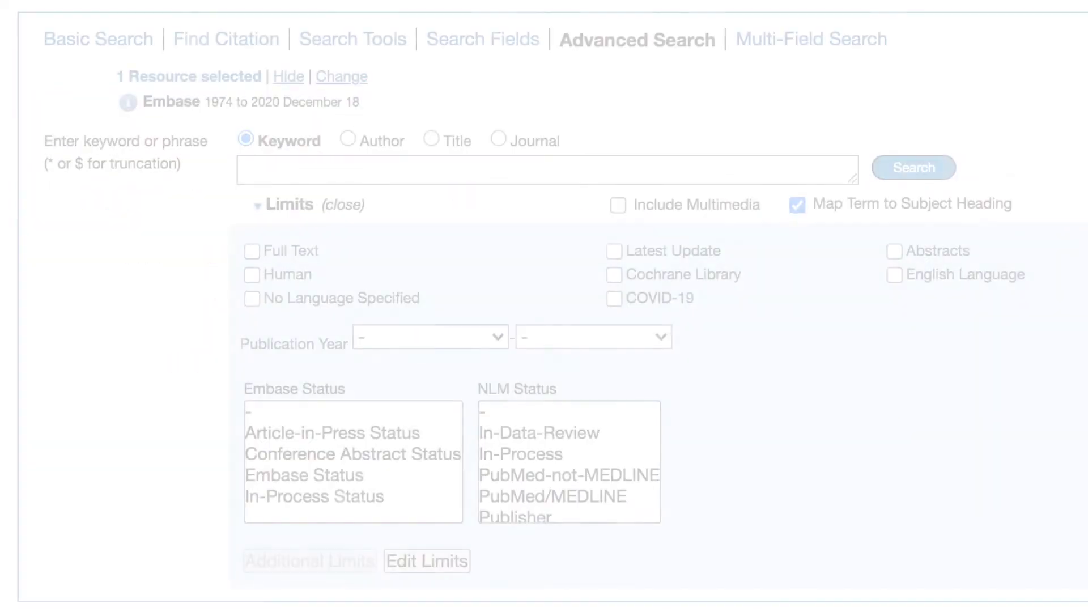
pyautogui.write('pall')
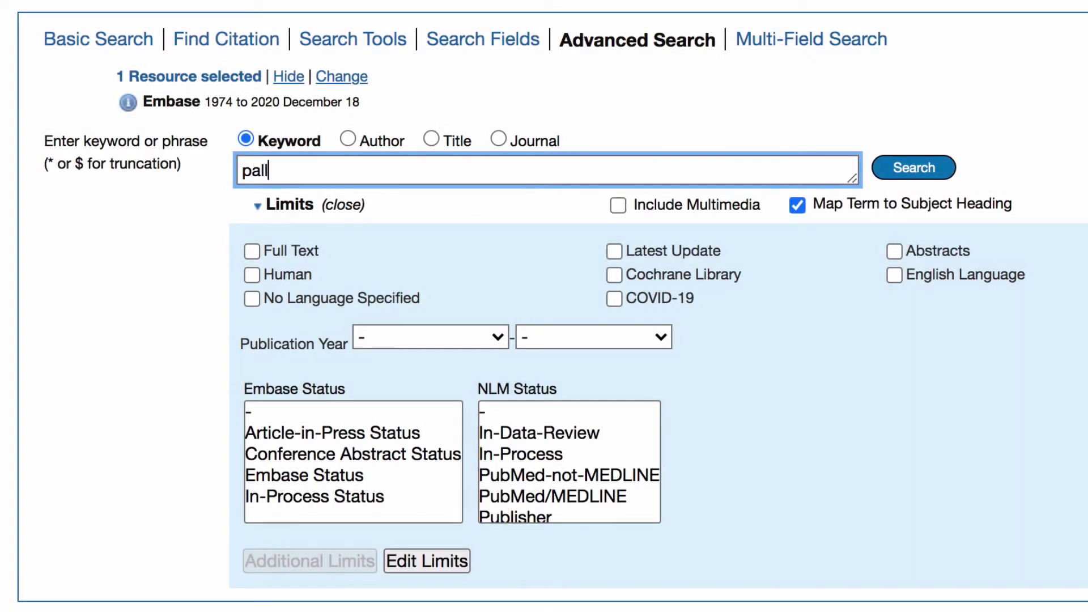
pyautogui.write('iative care')
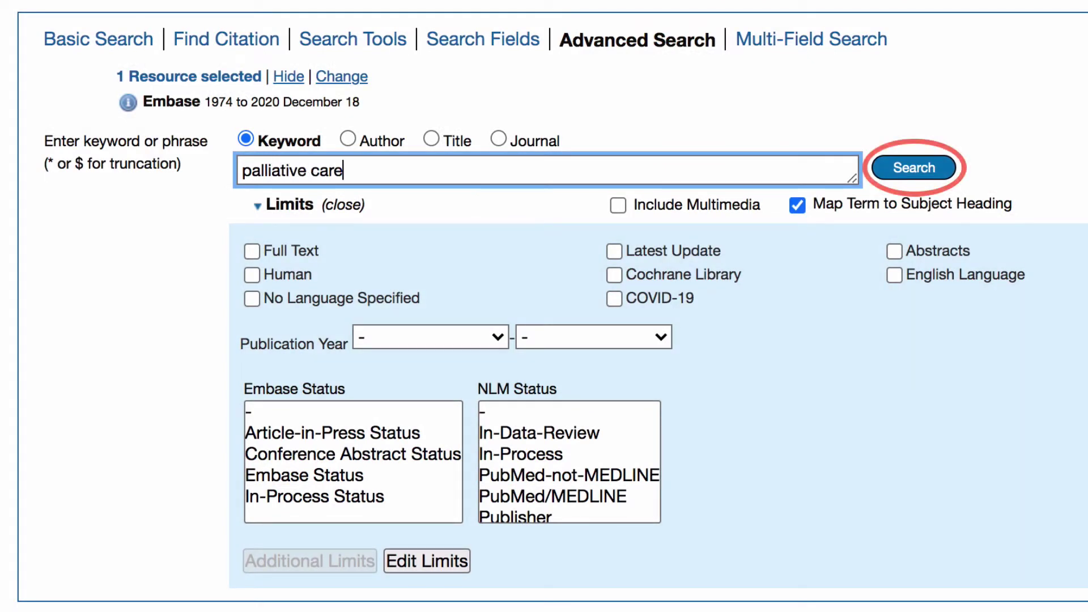
pyautogui.press('Return')
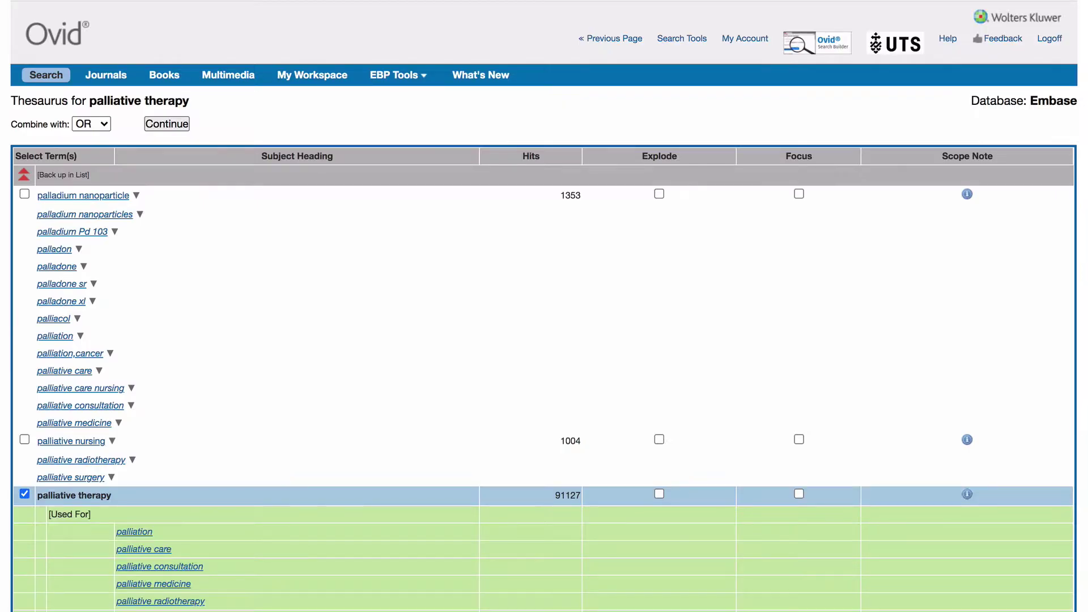
# Step: Scroll through the palliative therapy thesaurus tree to review its broader and narrower terms
pyautogui.scroll(-4, 544, 340)
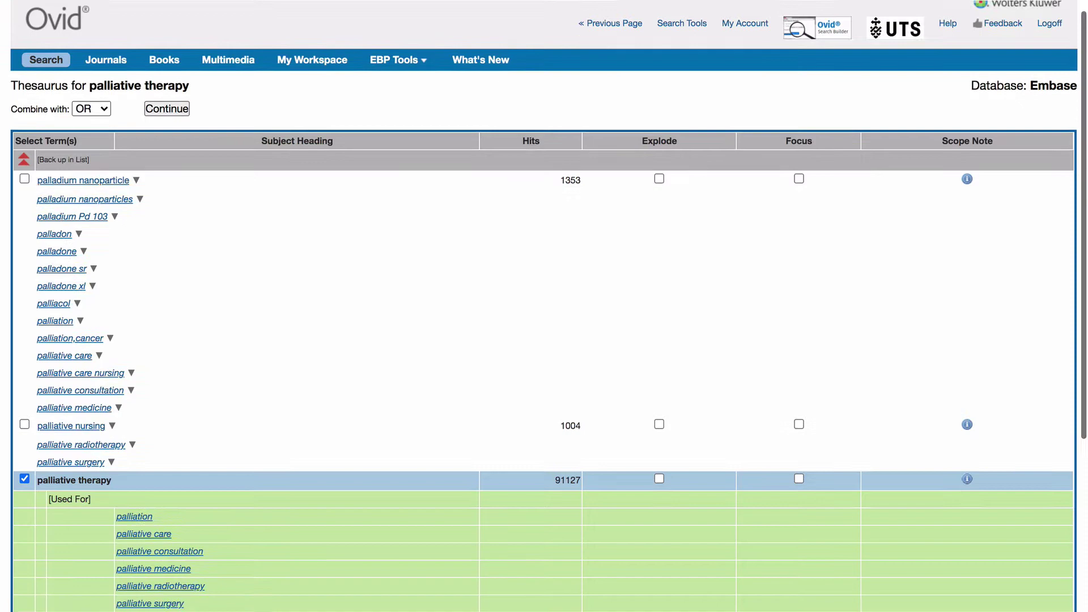
pyautogui.scroll(4, 544, 306)
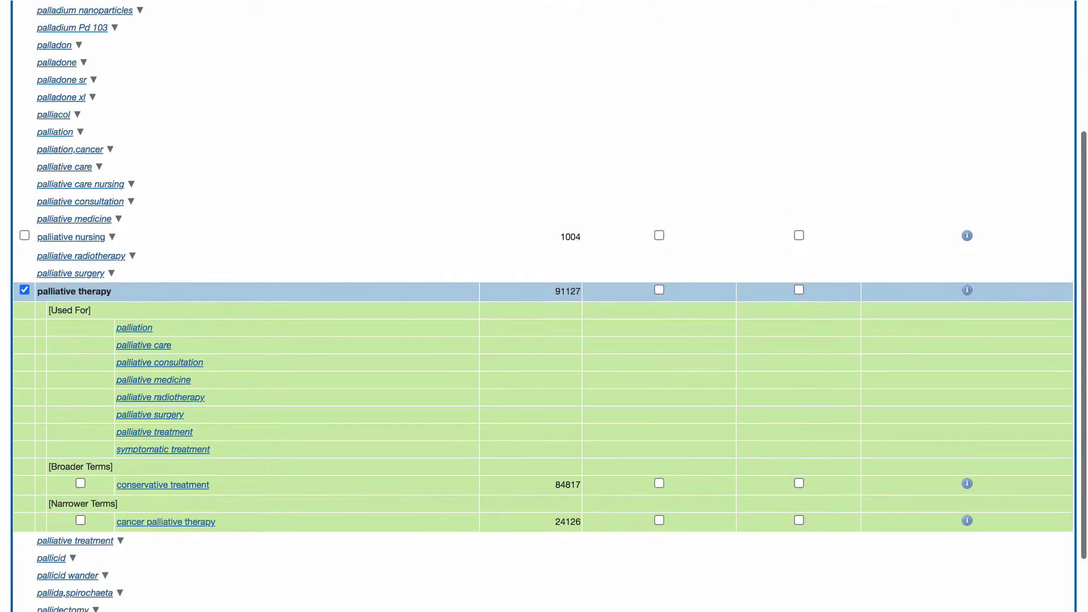
pyautogui.scroll(1, 544, 306)
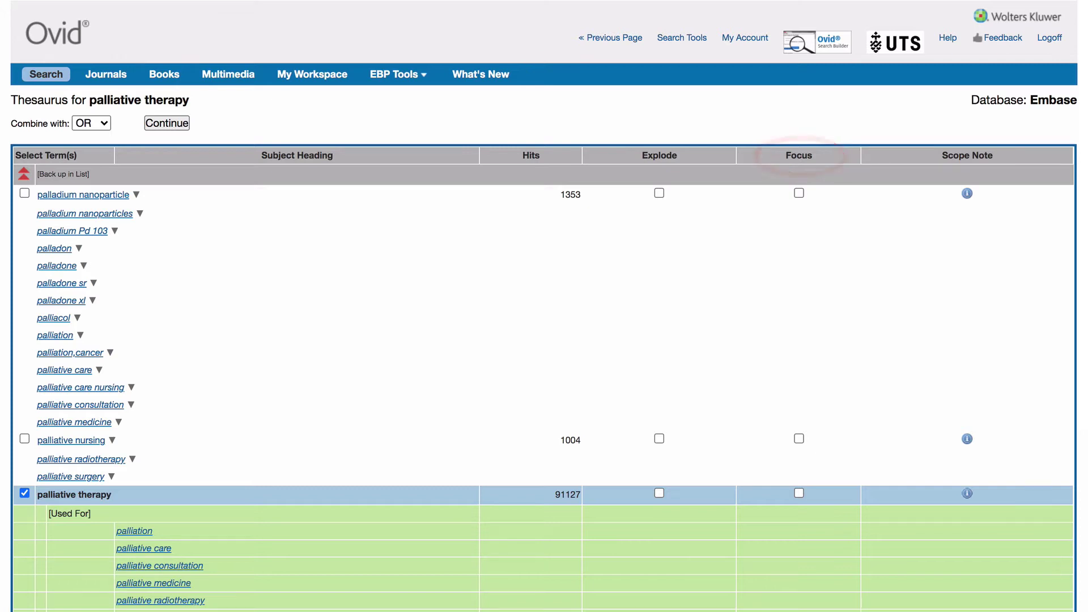
pyautogui.scroll(-5, 544, 306)
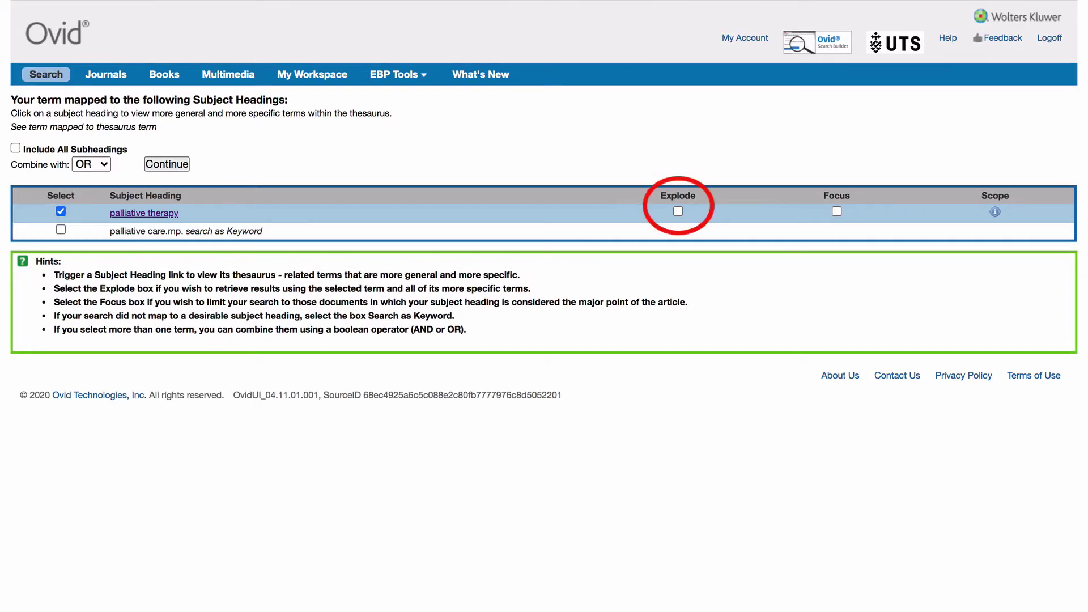
# Step: Search exploded palliative therapy together with the palliative care.mp keyword
pyautogui.click(678, 211)
pyautogui.click(61, 230)
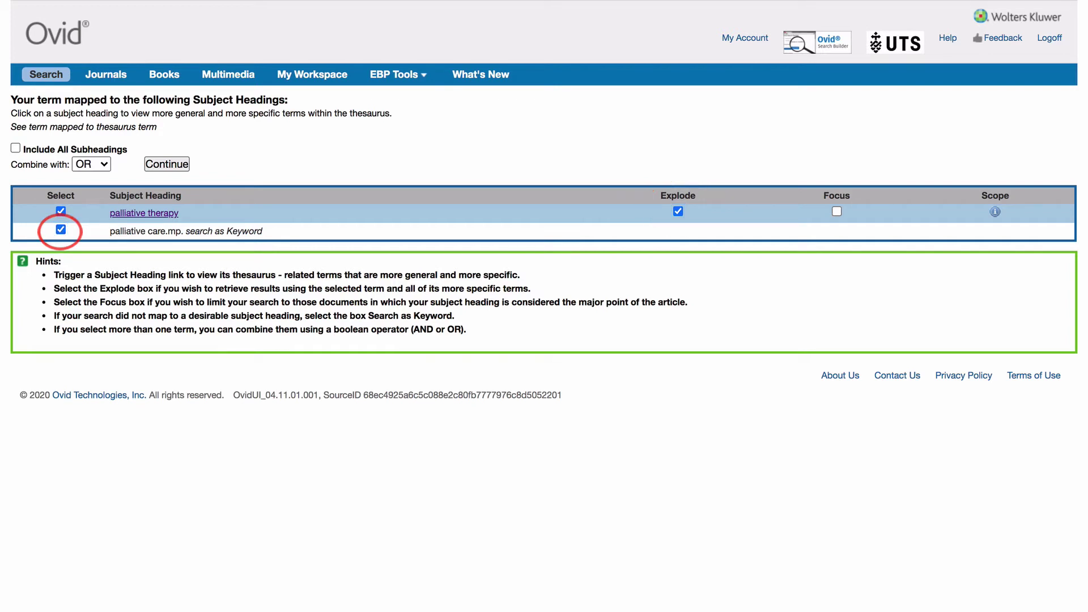
pyautogui.click(166, 164)
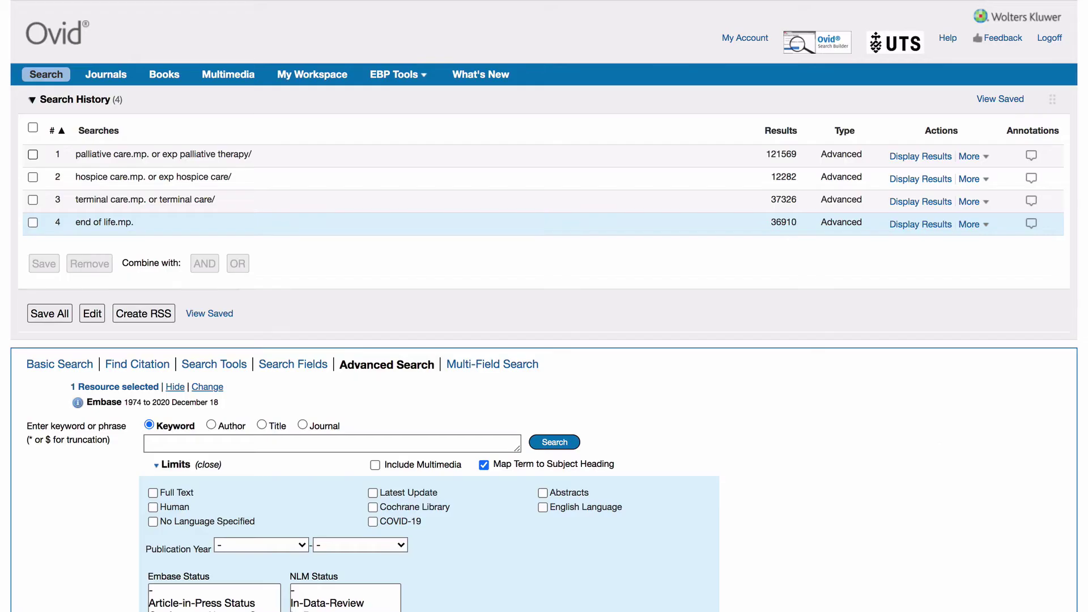
# Step: Combine searches 1–4 (including hospice, terminal and end of life care) with OR as search 5
pyautogui.click(33, 155)
pyautogui.press('Tab')
pyautogui.press('space')
pyautogui.press('Tab')
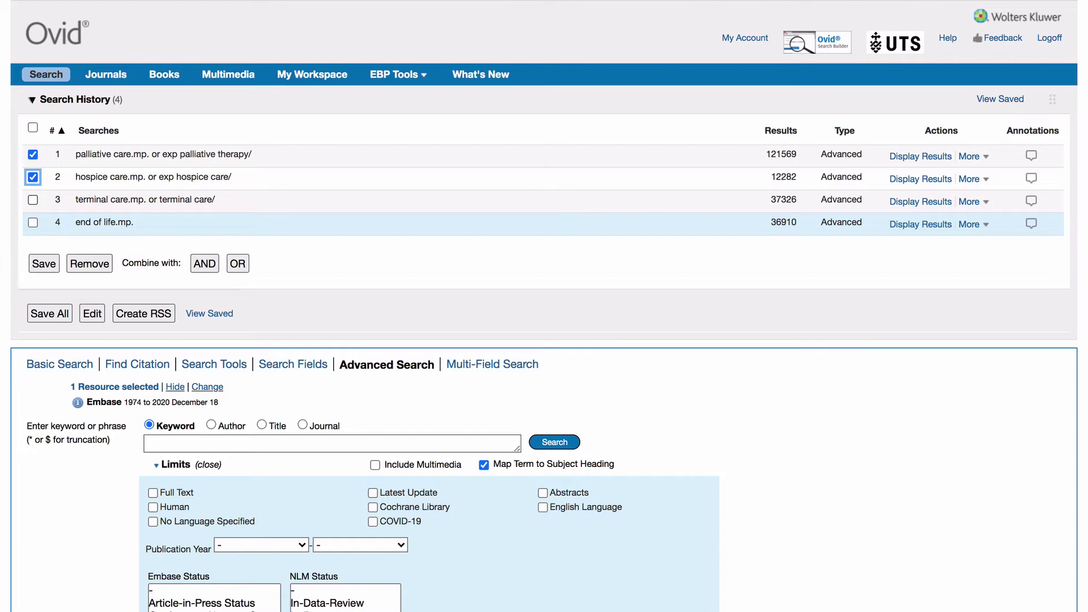
pyautogui.press('space')
pyautogui.press('Tab')
pyautogui.press('space')
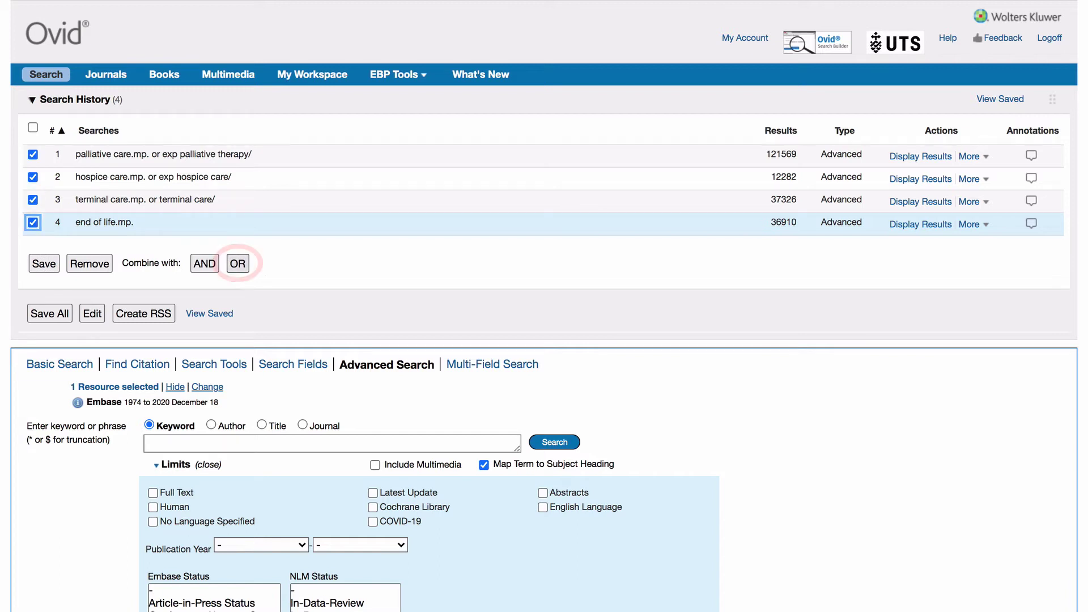
pyautogui.click(237, 264)
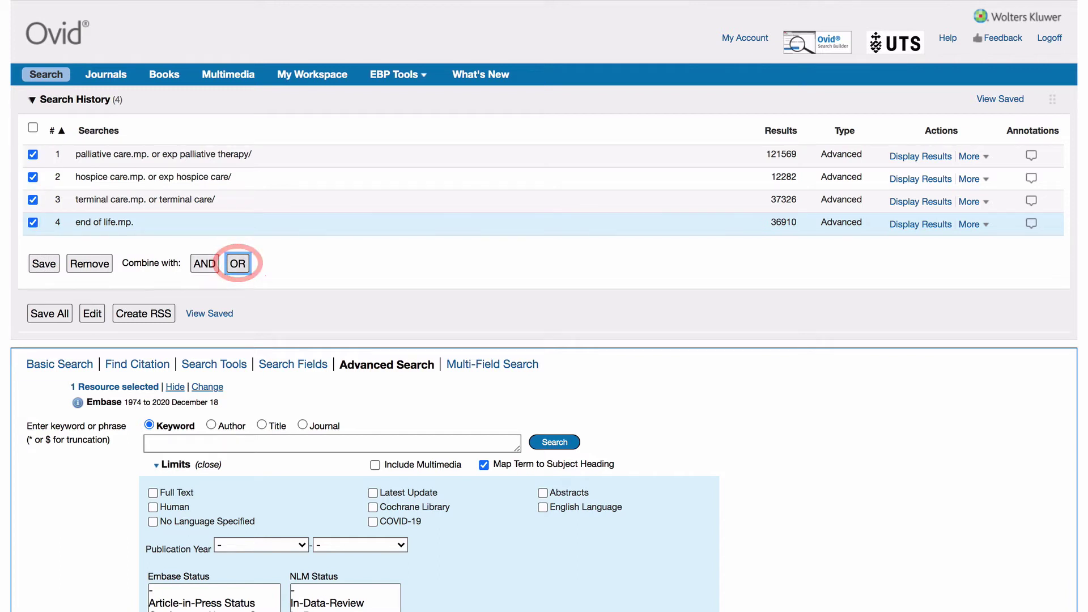
pyautogui.press('Return')
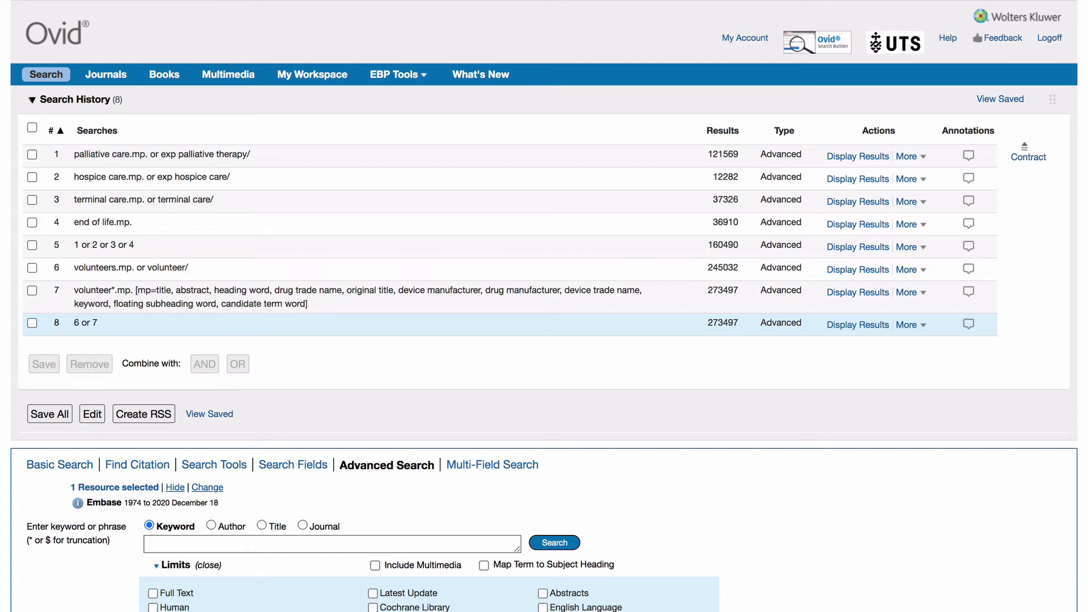
# Step: Combine search 5 and volunteer set 8 with AND, giving 1293 results
pyautogui.click(33, 244)
pyautogui.click(32, 323)
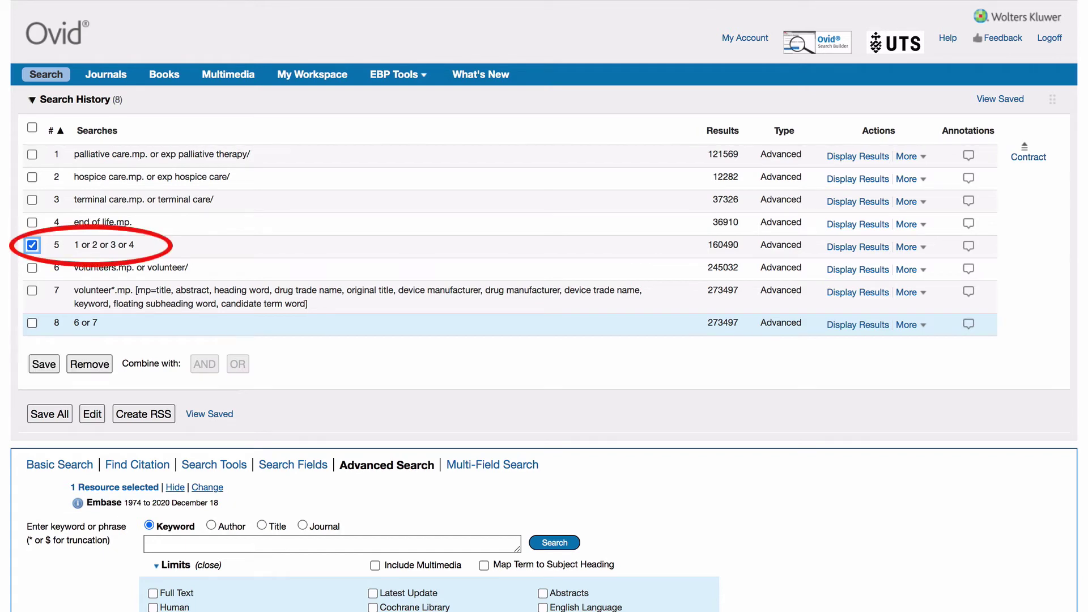
pyautogui.click(204, 364)
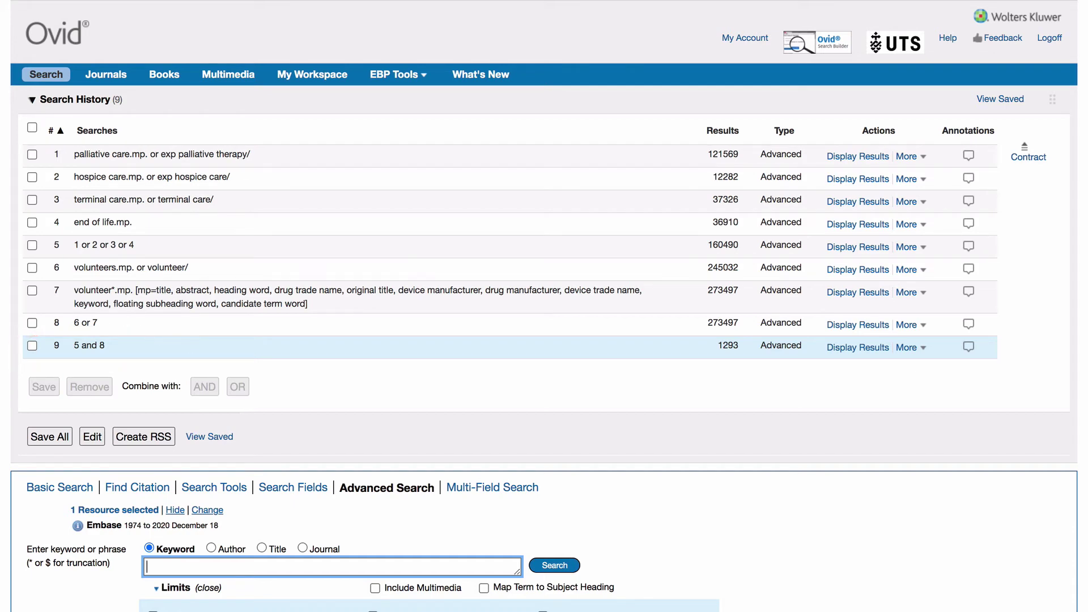
# Step: Limit search 9 to Randomized Controlled Trial and Last 5 Years, yielding 29 results
pyautogui.scroll(-6, 544, 306)
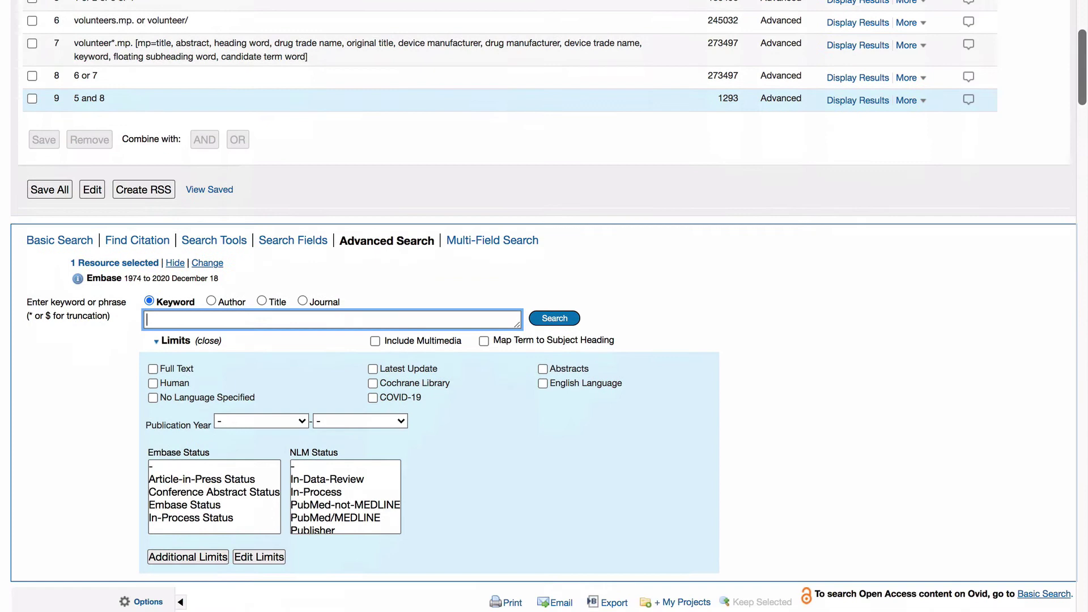
pyautogui.scroll(-5, 544, 306)
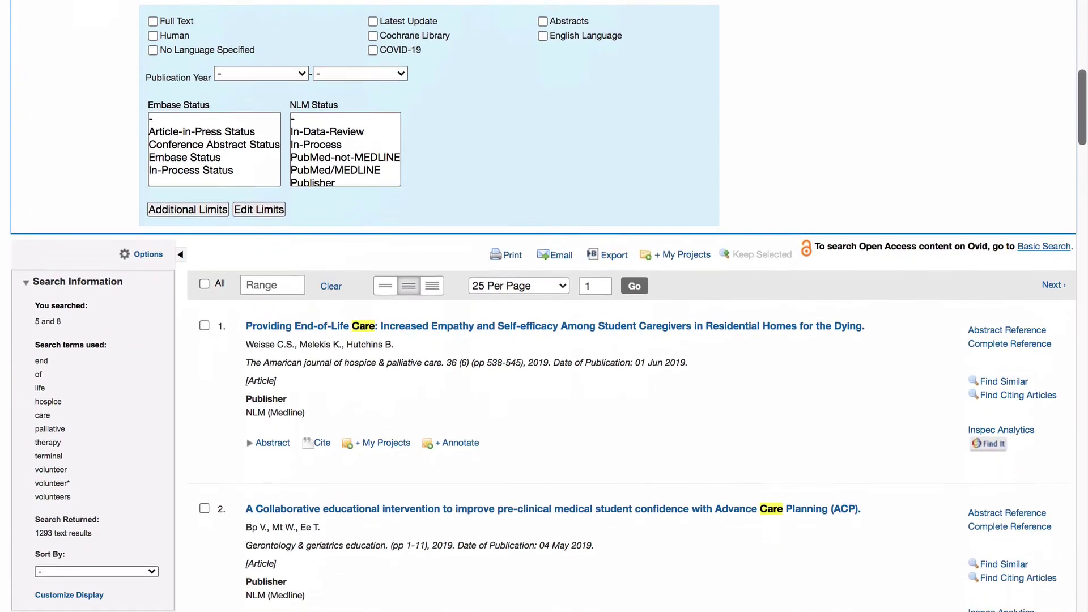
pyautogui.scroll(-1, 544, 306)
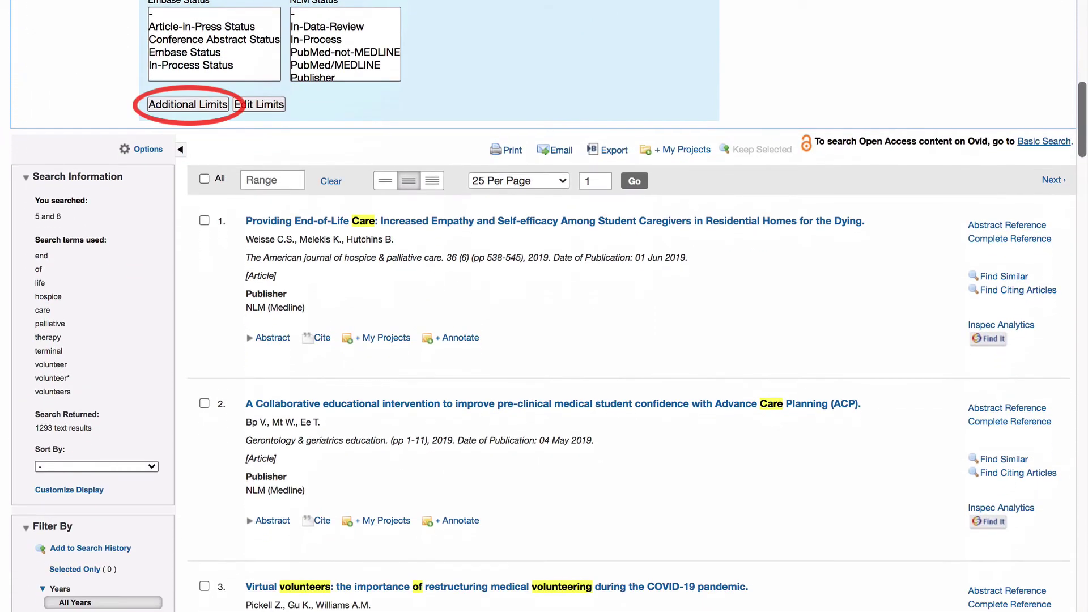
pyautogui.click(188, 104)
pyautogui.scroll(-2, 544, 306)
pyautogui.scroll(-5, 544, 306)
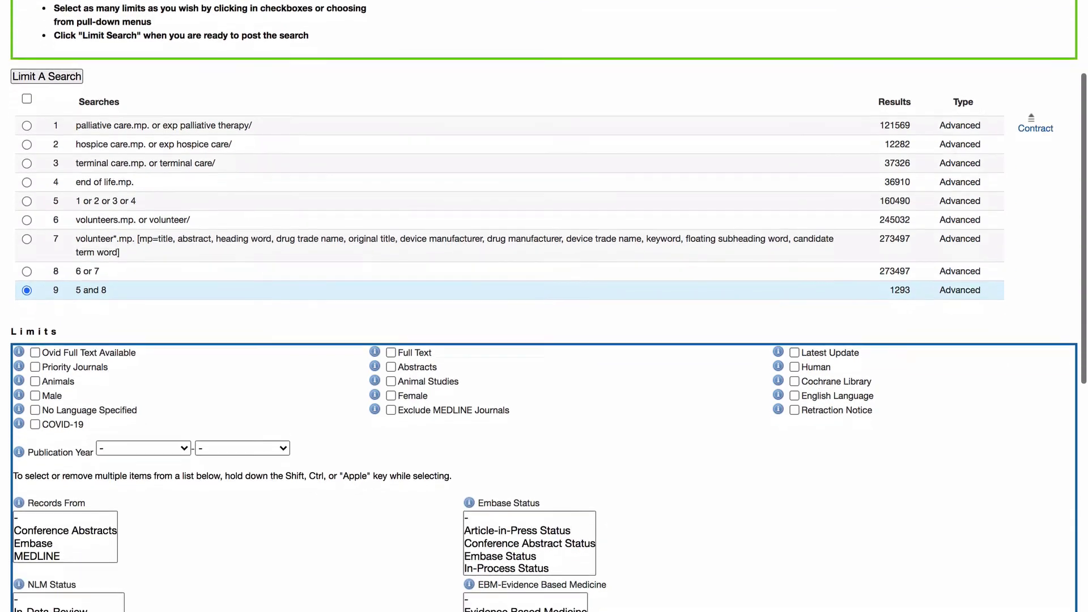
pyautogui.scroll(-4, 544, 306)
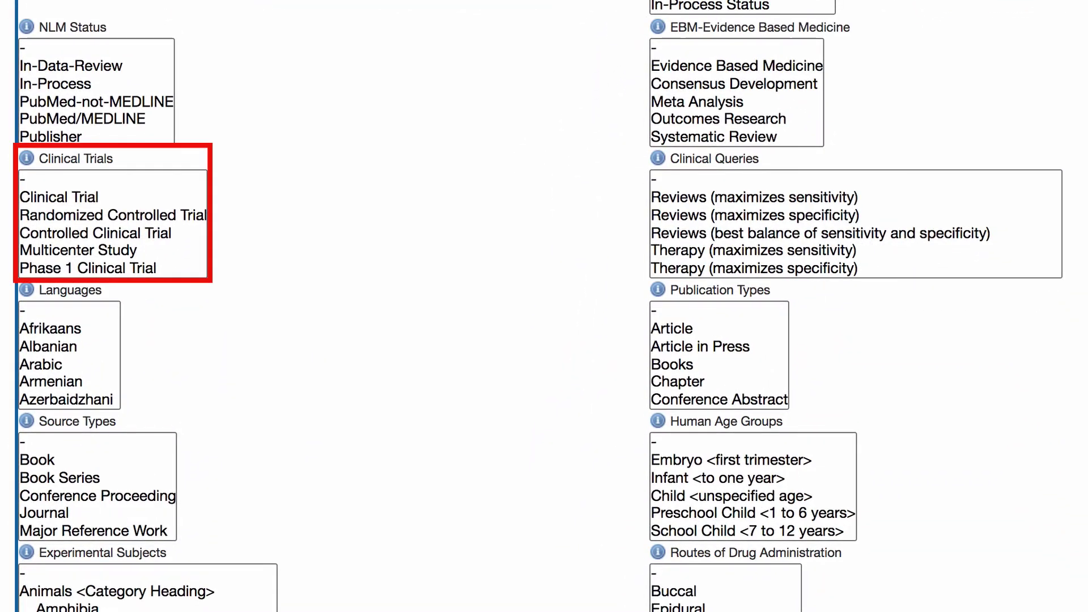
pyautogui.click(114, 216)
pyautogui.scroll(-4, 544, 306)
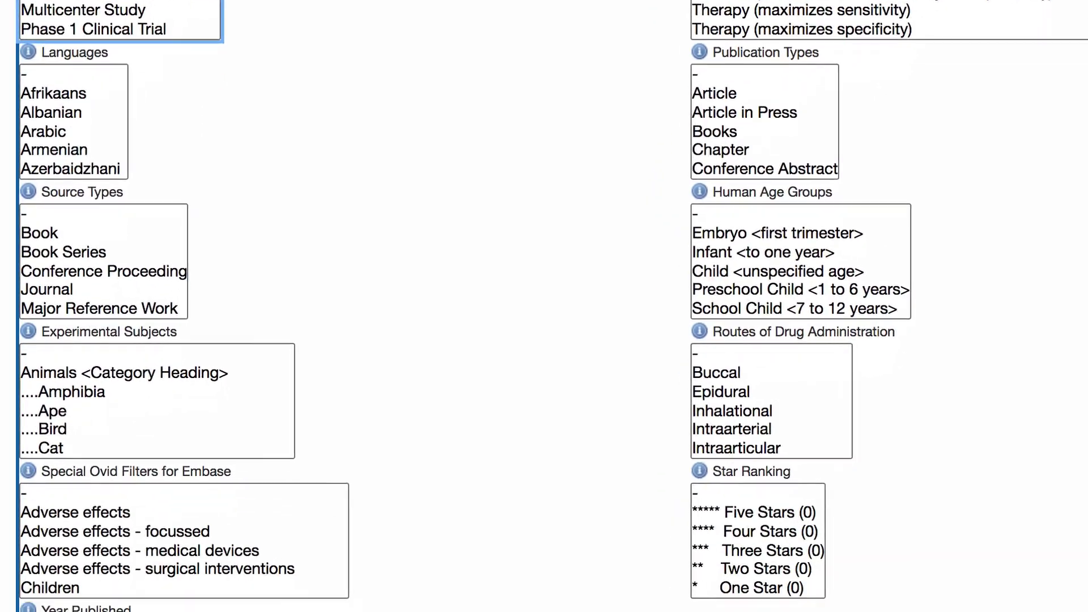
pyautogui.scroll(-4, 544, 306)
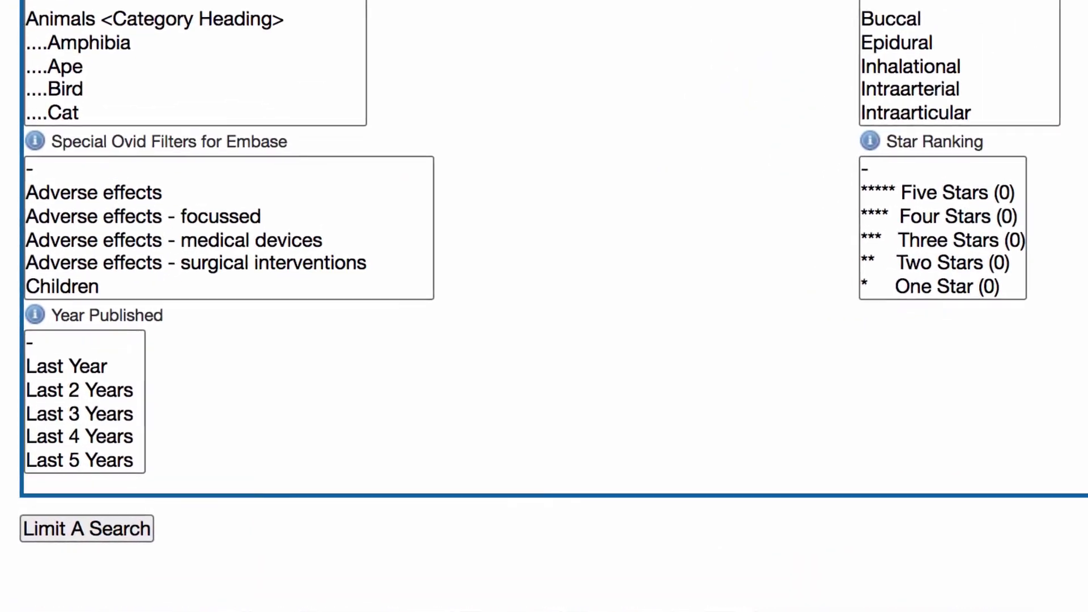
pyautogui.click(63, 501)
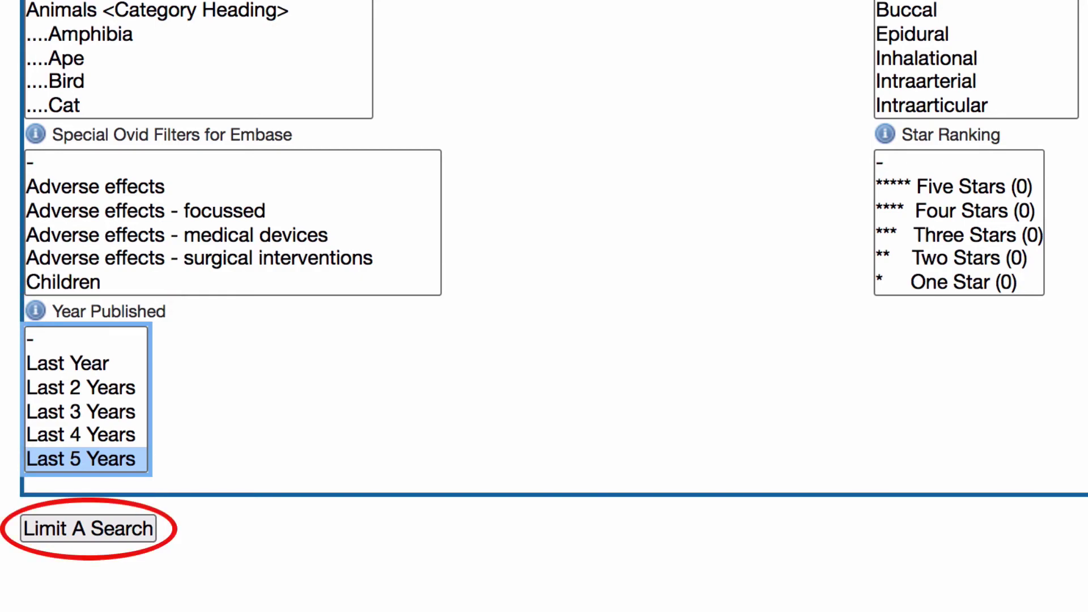
pyautogui.click(88, 528)
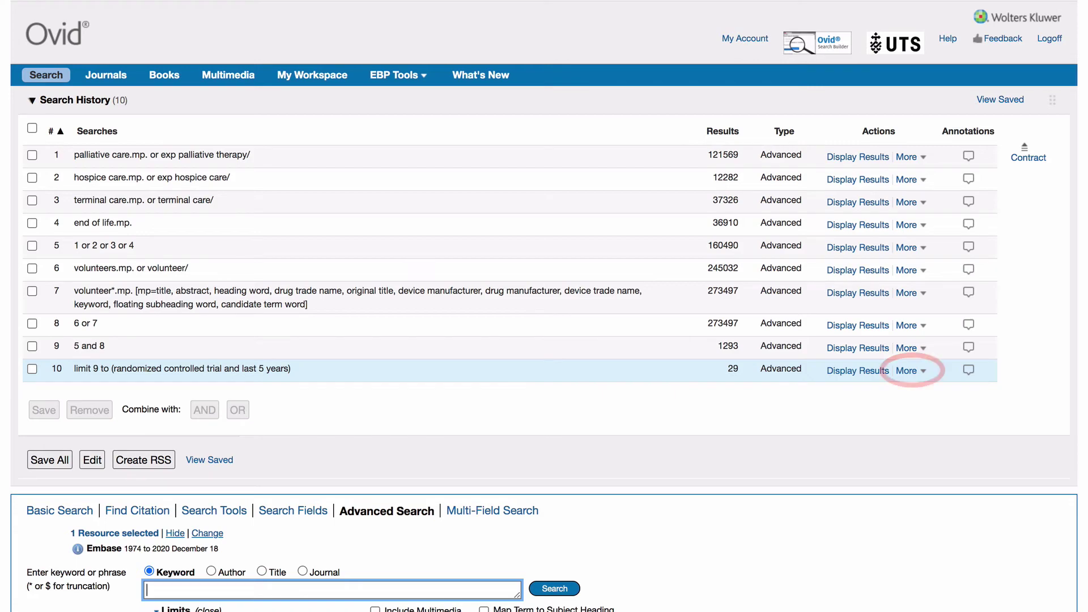
# Step: Display the results of search 10 and tick the first two records
pyautogui.click(907, 370)
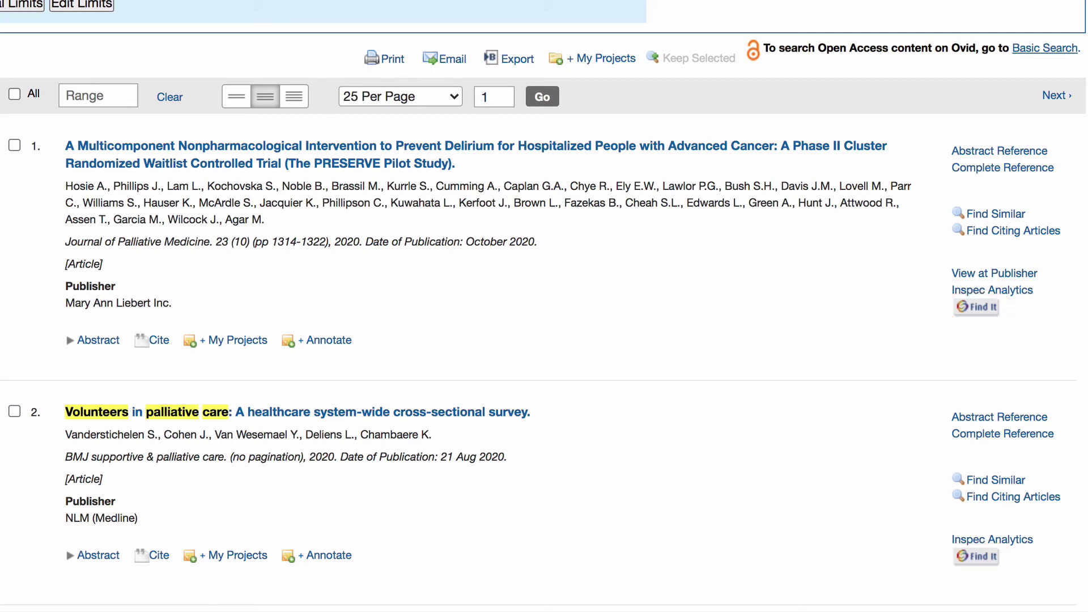
pyautogui.click(14, 146)
pyautogui.click(14, 412)
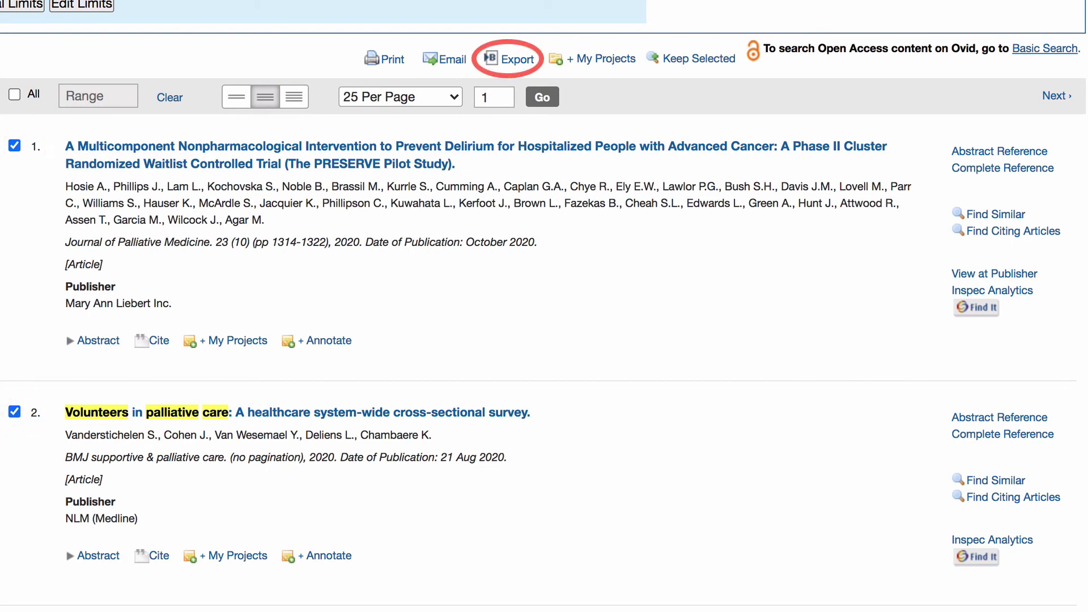
# Step: Export the two ticked citations in RIS format
pyautogui.click(508, 59)
pyautogui.click(368, 182)
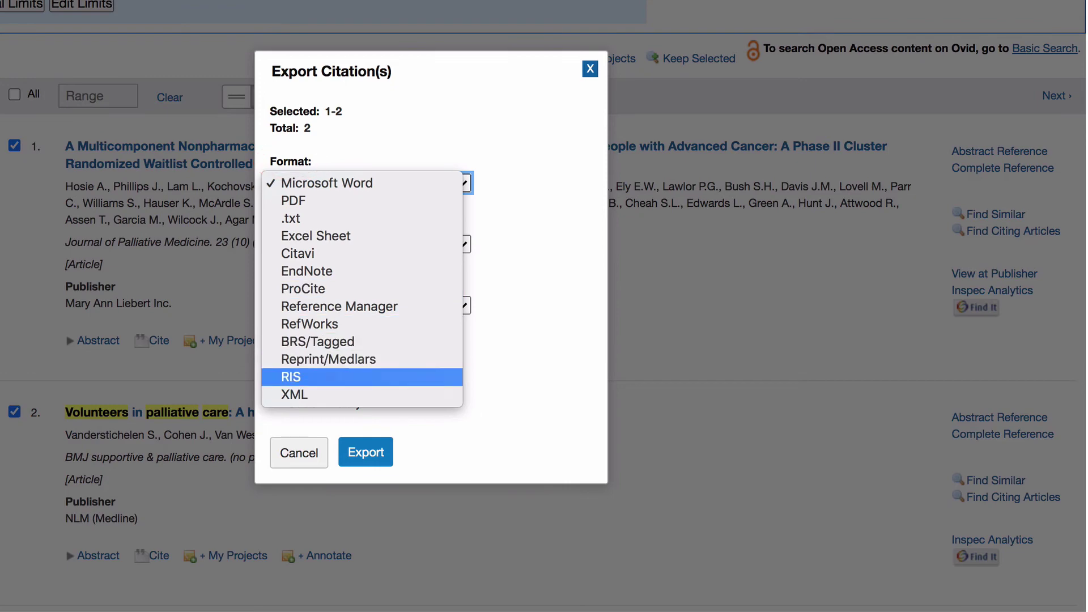
pyautogui.click(306, 376)
pyautogui.click(365, 452)
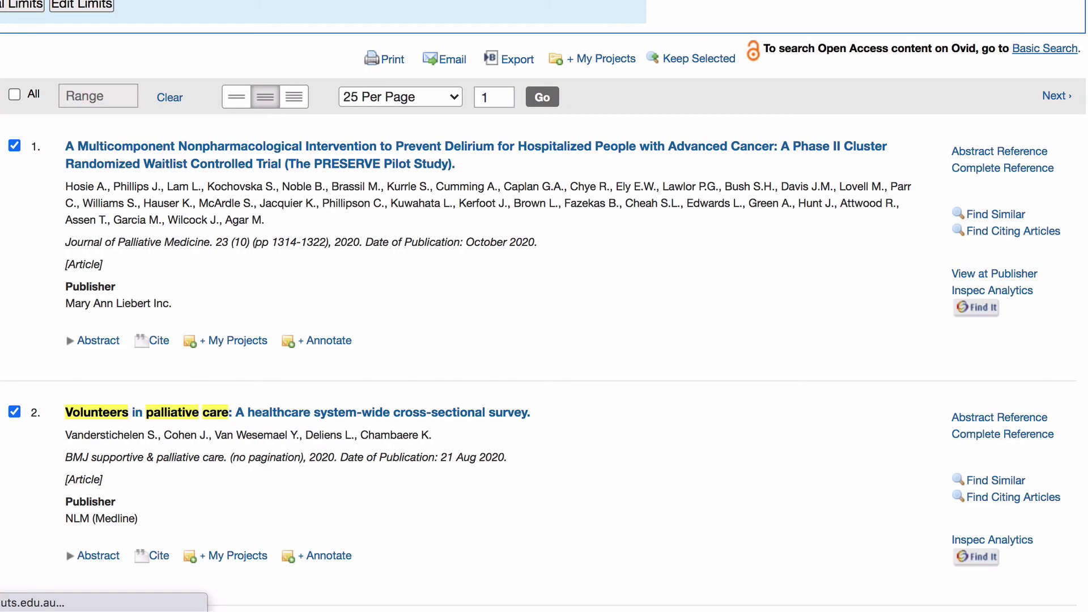